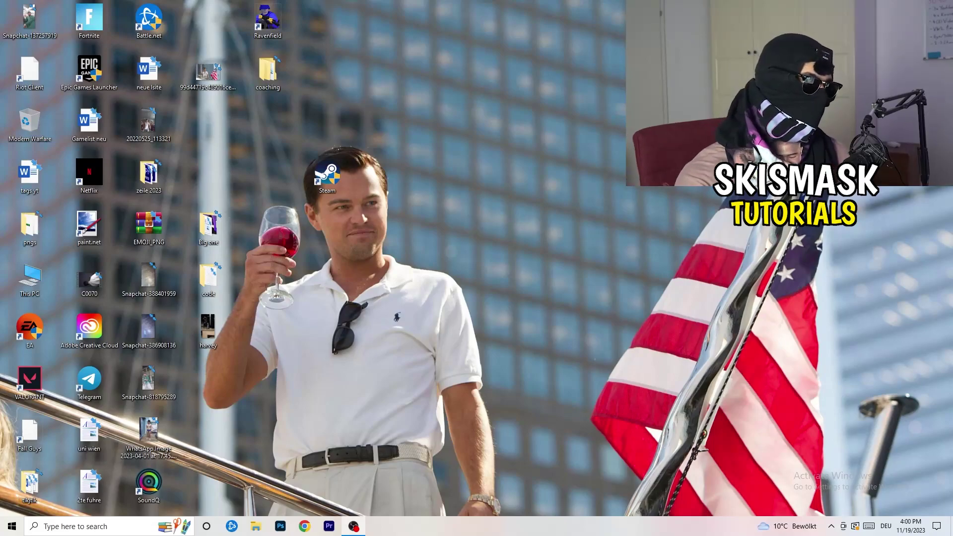
- Open Windows Settings from Start and go to Gaming's Xbox Game Bar page
{"action": "key", "text": "super"}
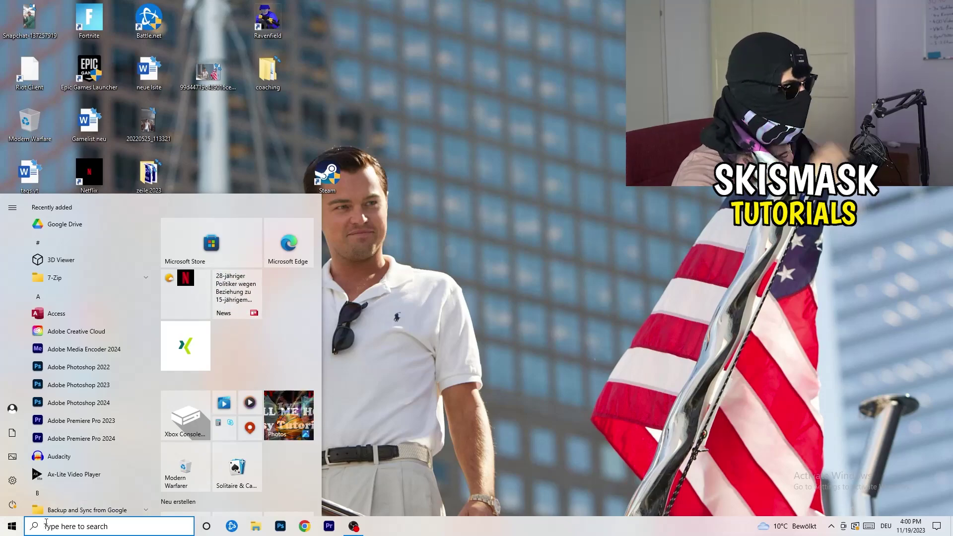
{"action": "left_click", "coordinate": [13, 480]}
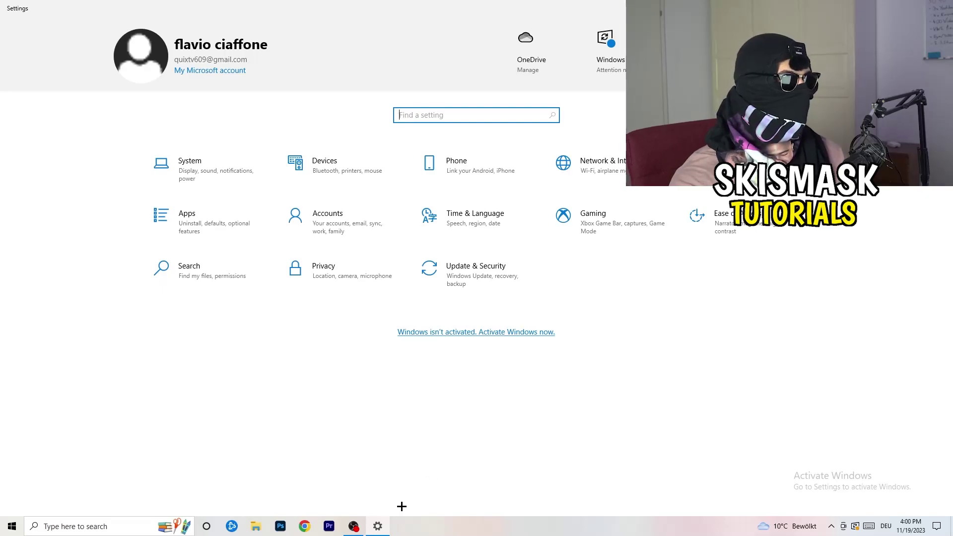
{"action": "left_click", "coordinate": [610, 239]}
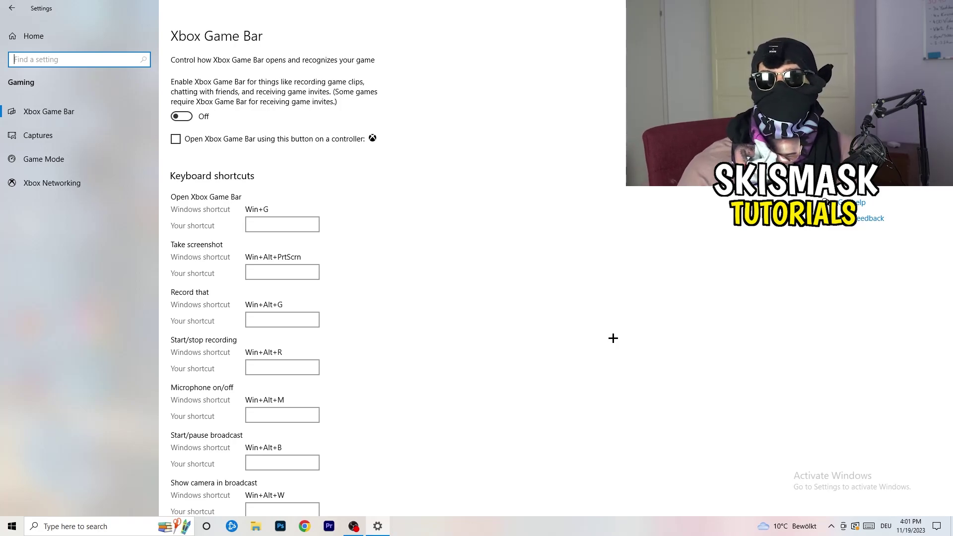
- Review Captures, keeping maximum recording length at 2 hours, and move to the Game Mode page
{"action": "left_click", "coordinate": [79, 138]}
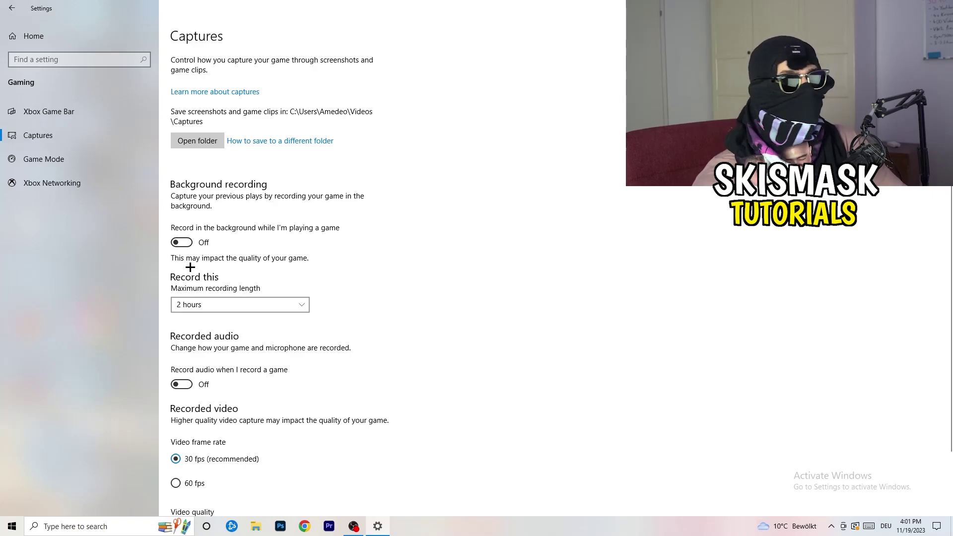
{"action": "left_click", "coordinate": [232, 309]}
{"action": "left_click", "coordinate": [396, 269]}
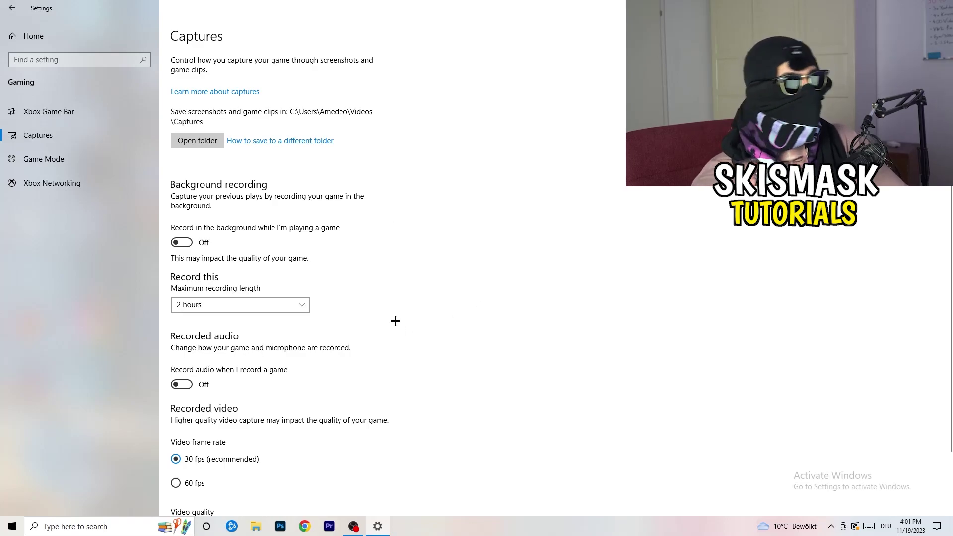
{"action": "left_click", "coordinate": [283, 302]}
{"action": "left_click", "coordinate": [543, 350]}
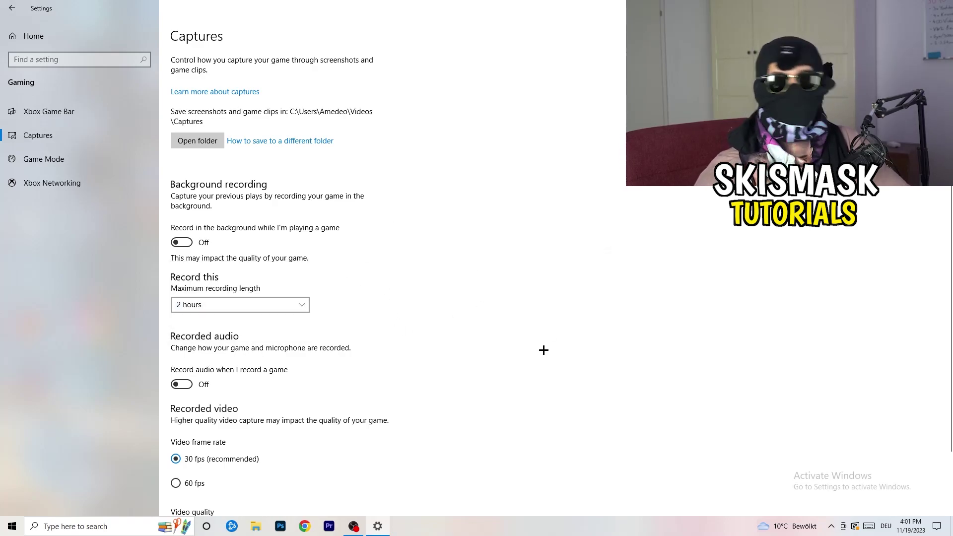
{"action": "scroll", "coordinate": [397, 372], "scroll_direction": "down", "scroll_amount": 2}
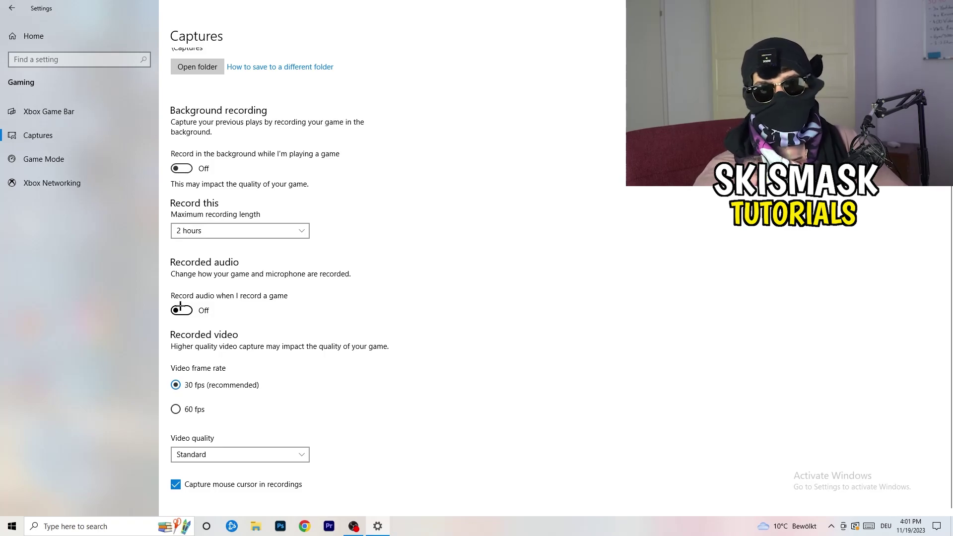
{"action": "left_click", "coordinate": [70, 158]}
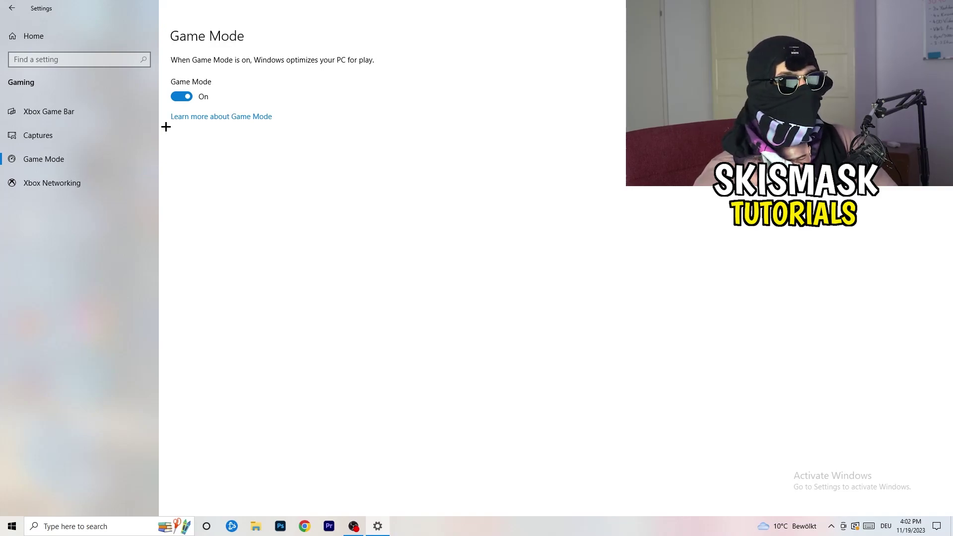
- Close Windows Settings with Game Mode left on
{"action": "key", "text": "alt+F4"}
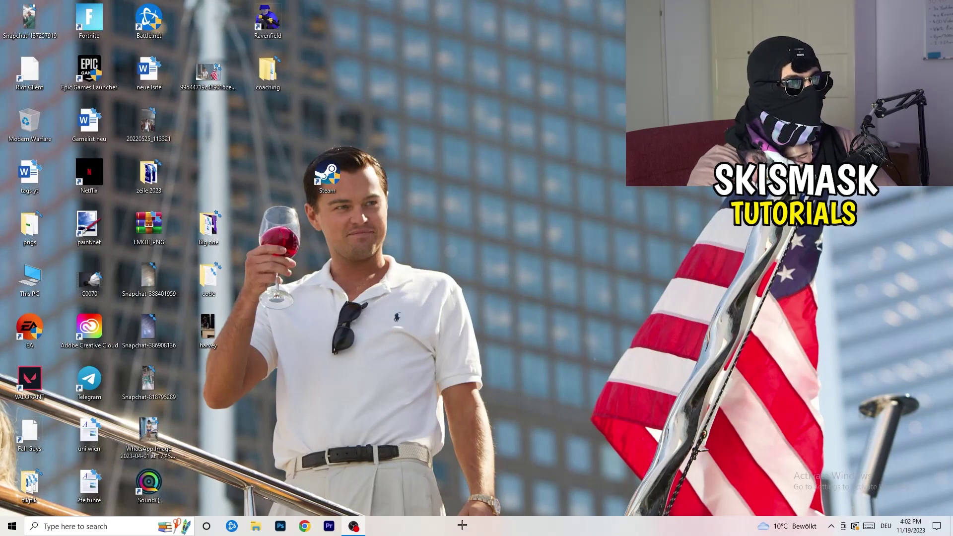
- Launch Task Manager from the taskbar menu and expand it to full process details
{"action": "left_click_drag", "start_coordinate": [465, 525], "coordinate": [335, 470]}
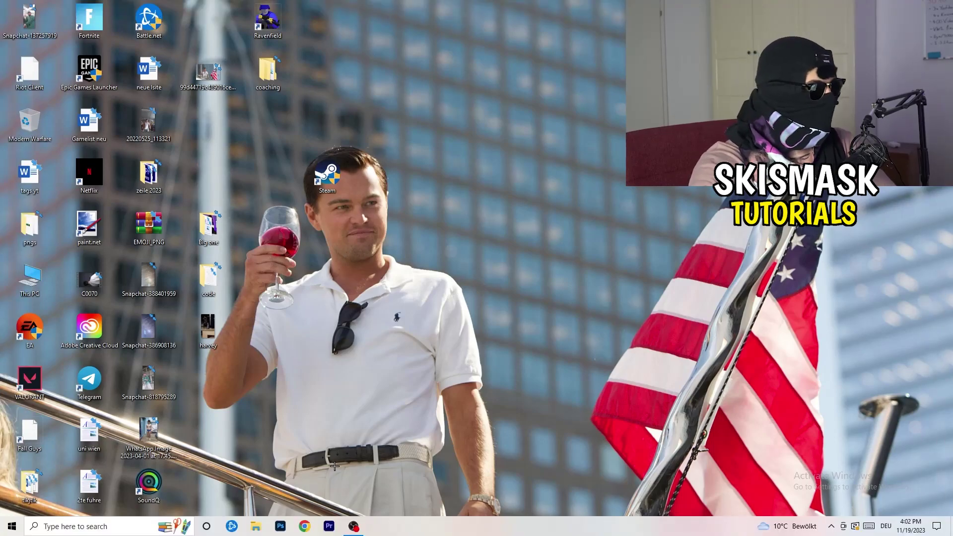
{"action": "right_click", "coordinate": [461, 527]}
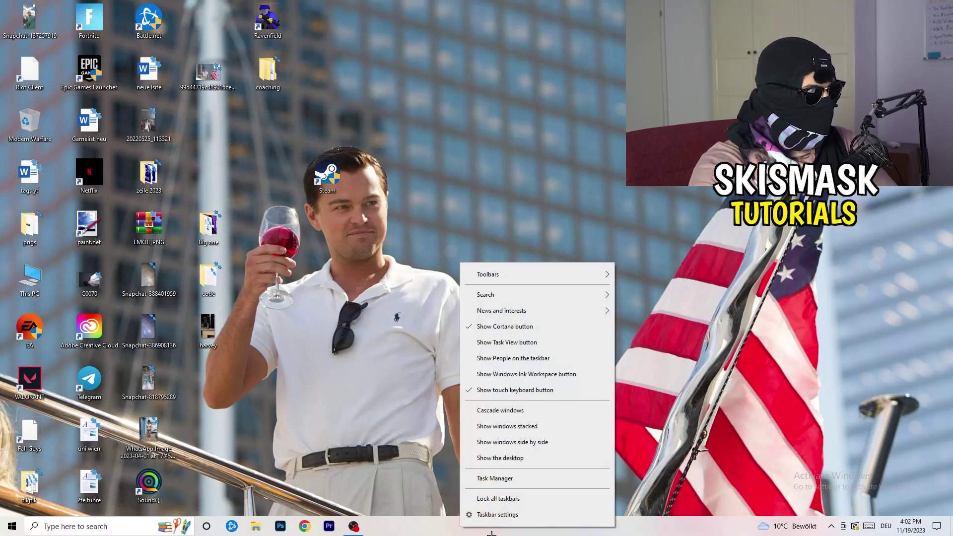
{"action": "left_click", "coordinate": [513, 481]}
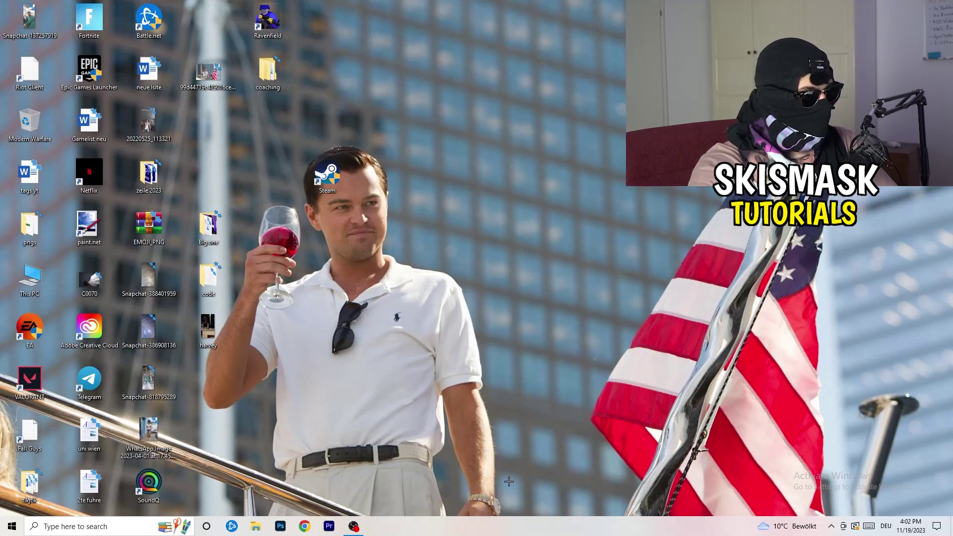
{"action": "left_click", "coordinate": [552, 25]}
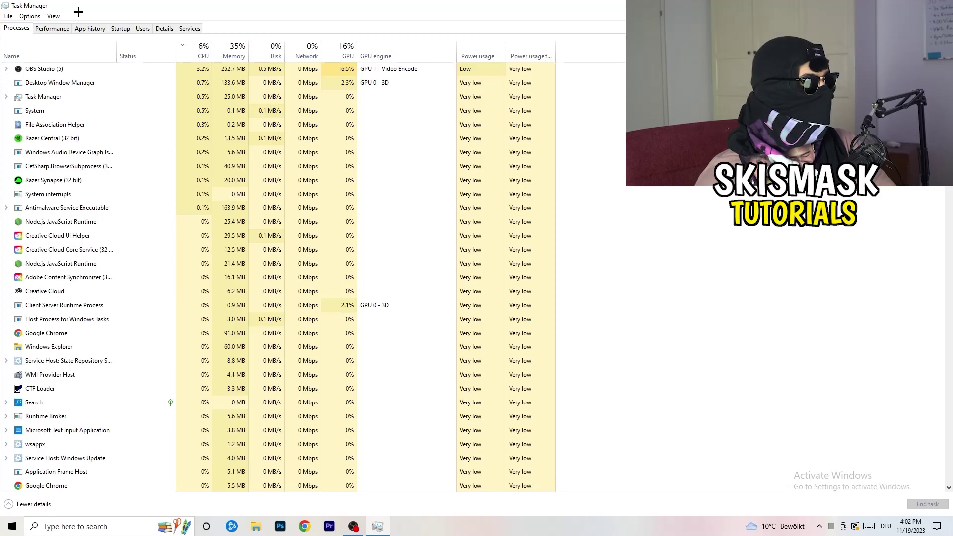
- Sort processes by GPU to inspect OBS Studio's usage, then re-sort by CPU
{"action": "left_click", "coordinate": [203, 47]}
{"action": "left_click", "coordinate": [332, 50]}
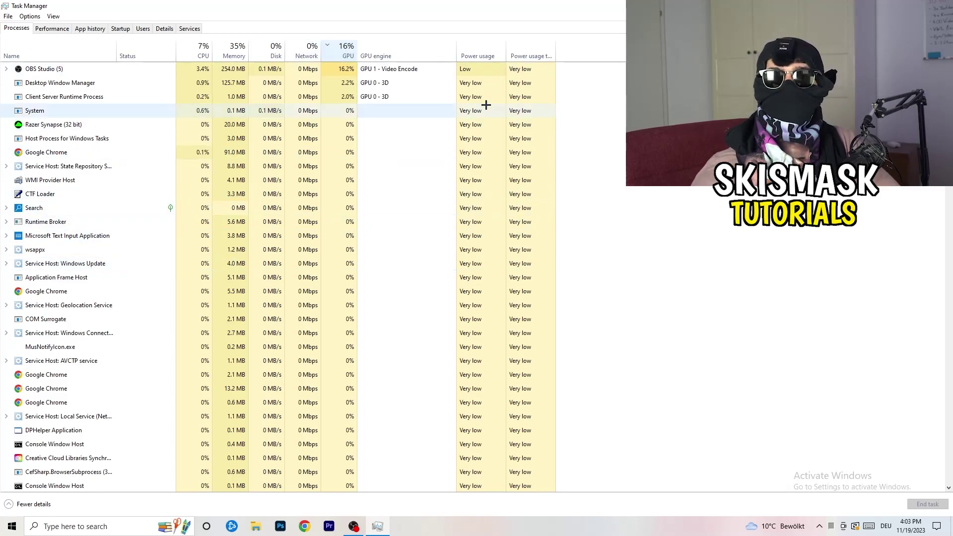
{"action": "right_click", "coordinate": [347, 71]}
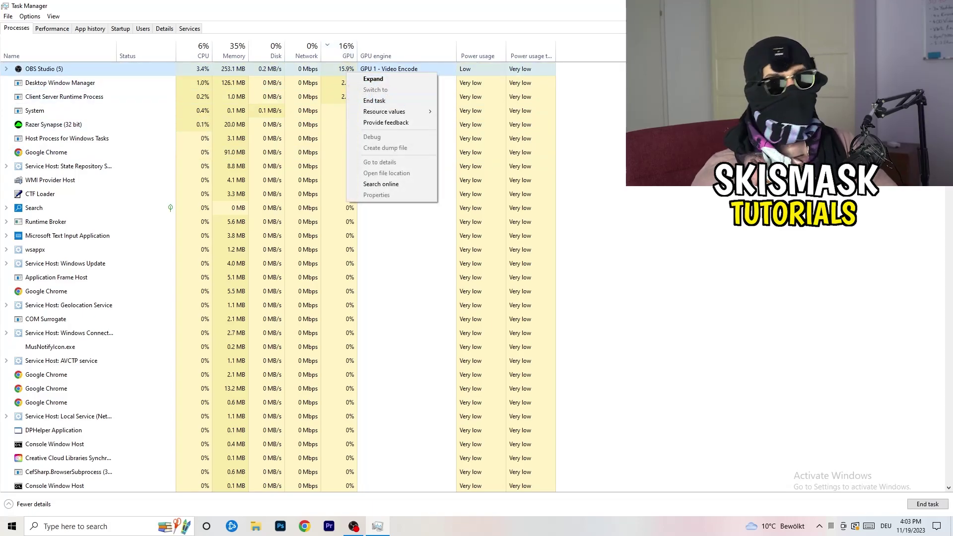
{"action": "key", "text": "Escape"}
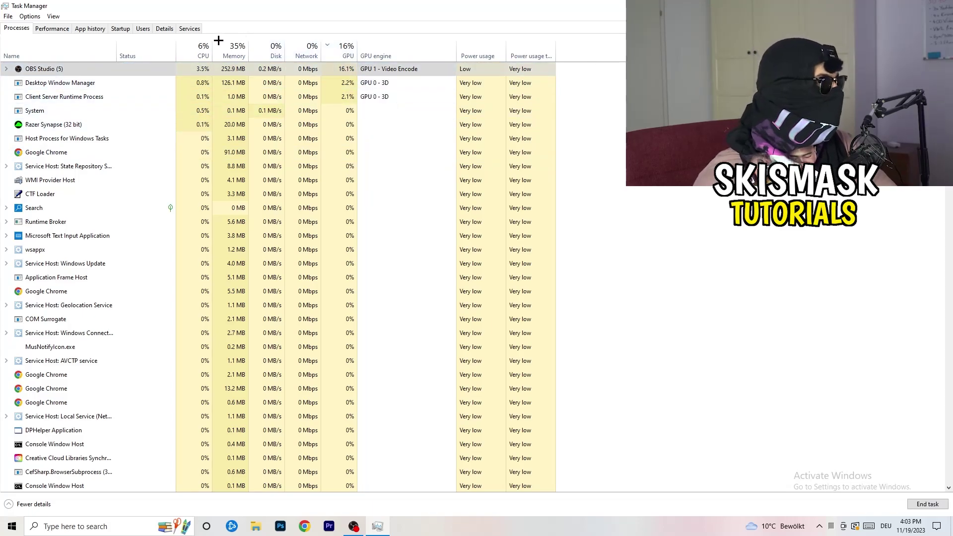
{"action": "left_click", "coordinate": [199, 49]}
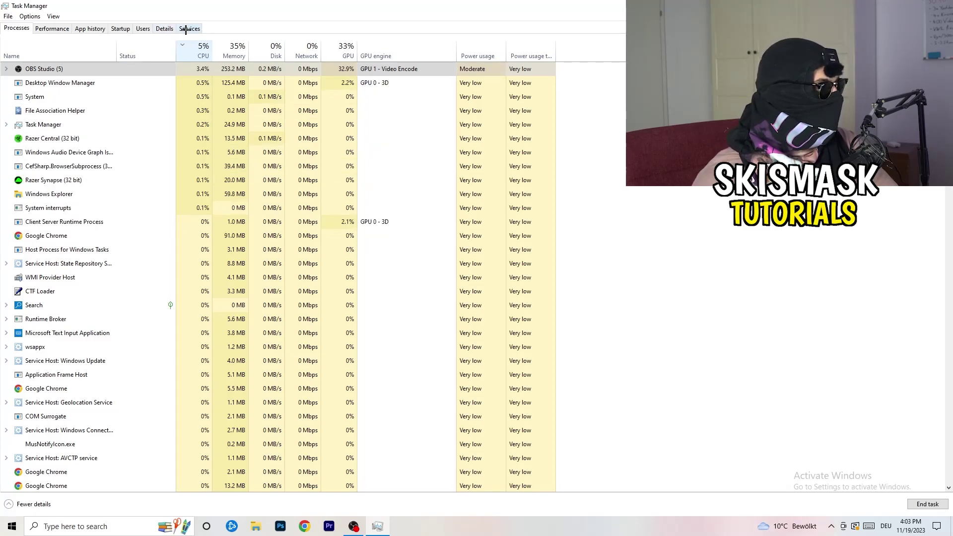
- On the Details tab, check Creative Cloud UI Helper.exe's priority, leaving it at Normal
{"action": "left_click", "coordinate": [160, 29]}
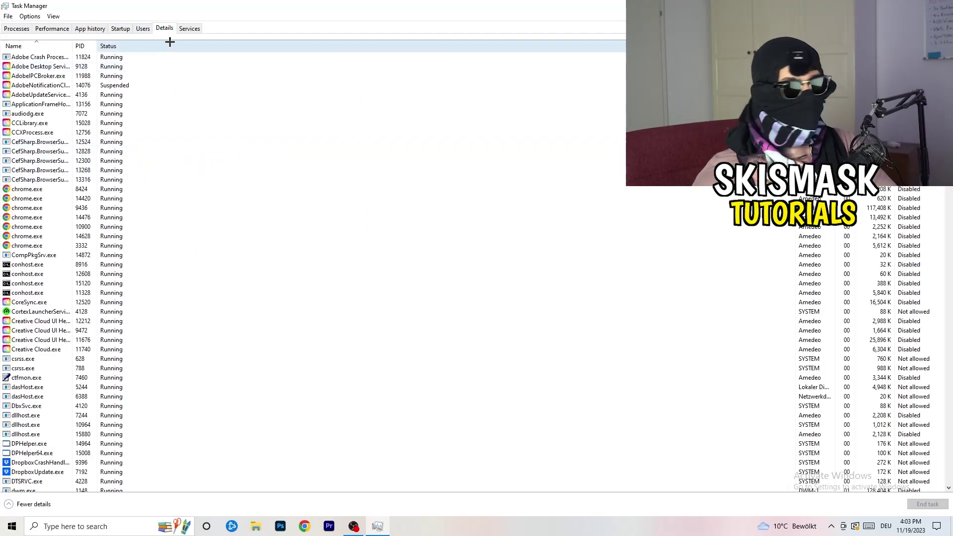
{"action": "scroll", "coordinate": [140, 258], "scroll_direction": "down", "scroll_amount": 5}
{"action": "scroll", "coordinate": [140, 256], "scroll_direction": "up", "scroll_amount": 5}
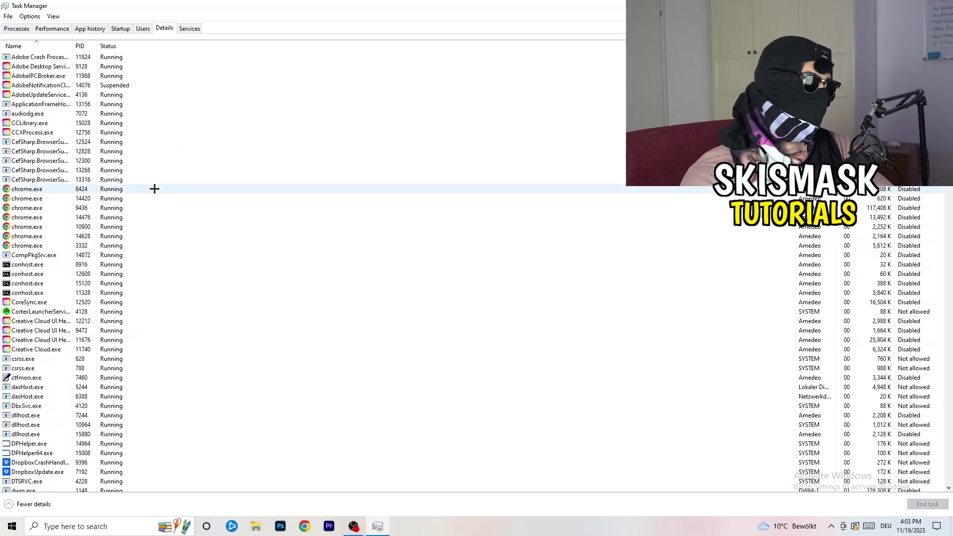
{"action": "scroll", "coordinate": [119, 233], "scroll_direction": "down", "scroll_amount": 3}
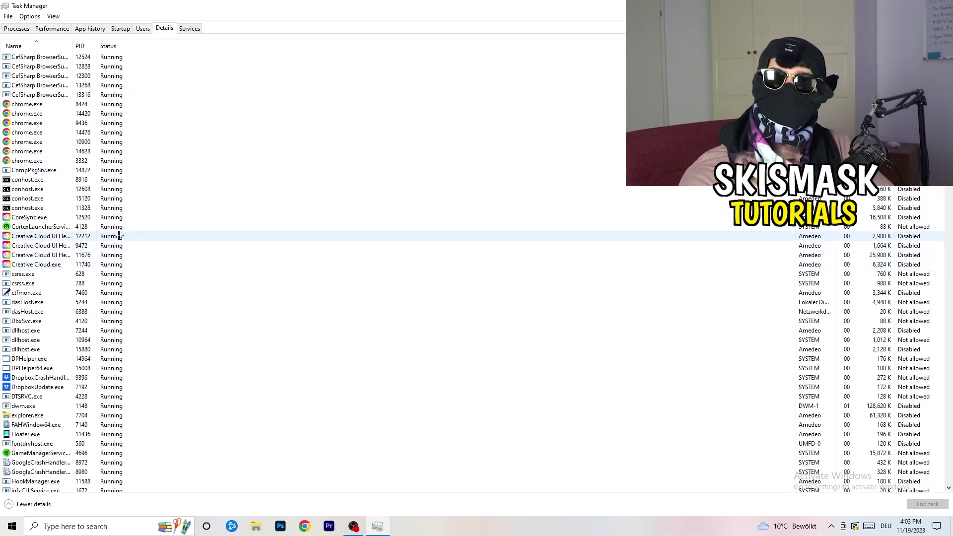
{"action": "right_click", "coordinate": [40, 255]}
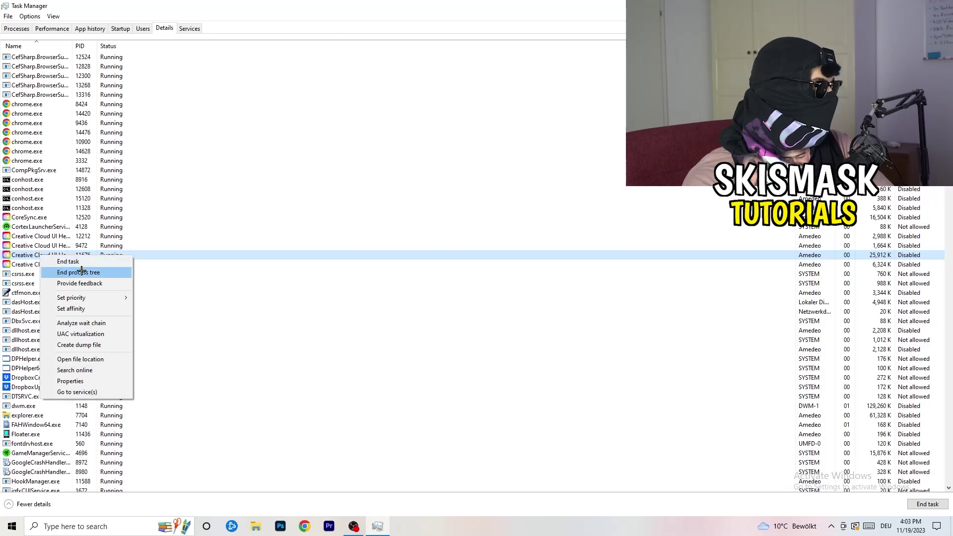
{"action": "mouse_move", "coordinate": [81, 298]}
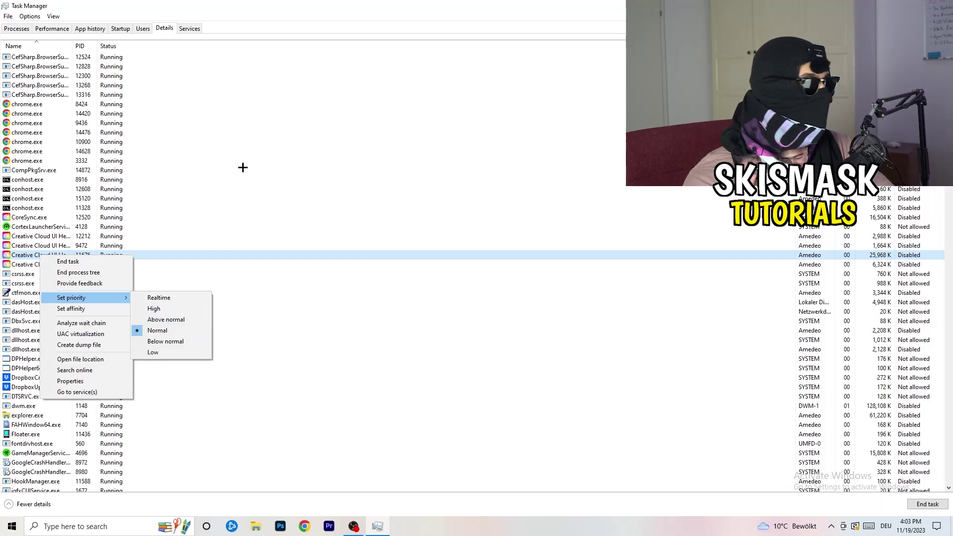
- Review the Startup apps, leaving DT_Startup Enabled, and close Task Manager
{"action": "left_click", "coordinate": [121, 28]}
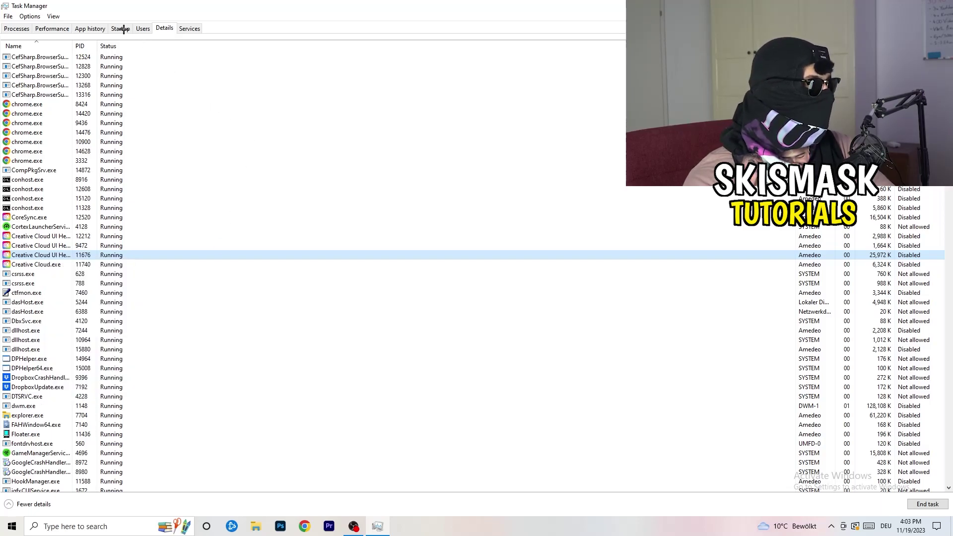
{"action": "left_click", "coordinate": [120, 28]}
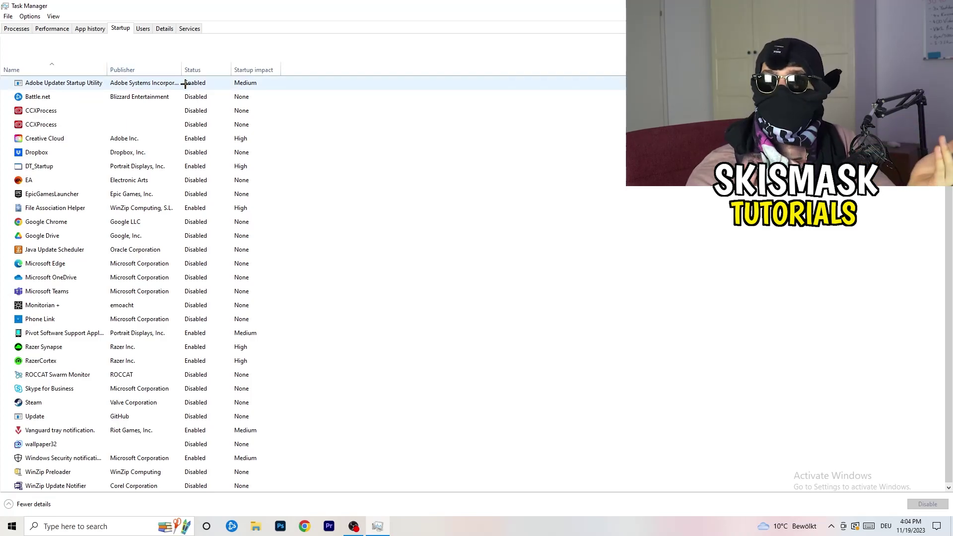
{"action": "right_click", "coordinate": [218, 163]}
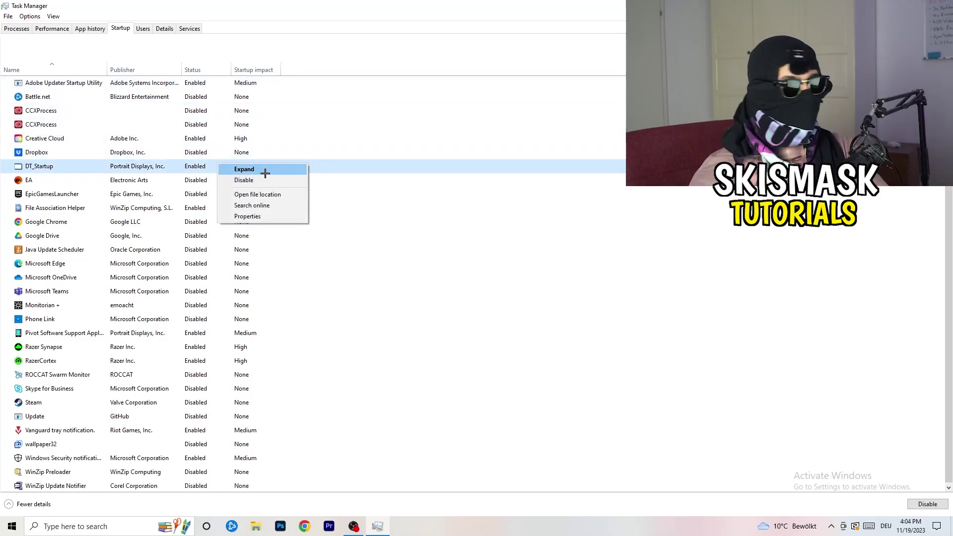
{"action": "left_click", "coordinate": [558, 33]}
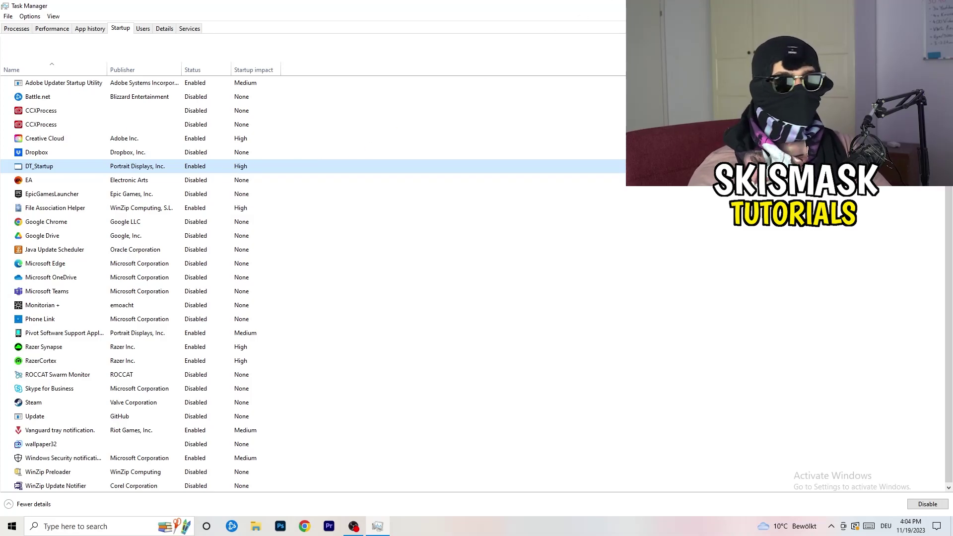
{"action": "key", "text": "alt+F4"}
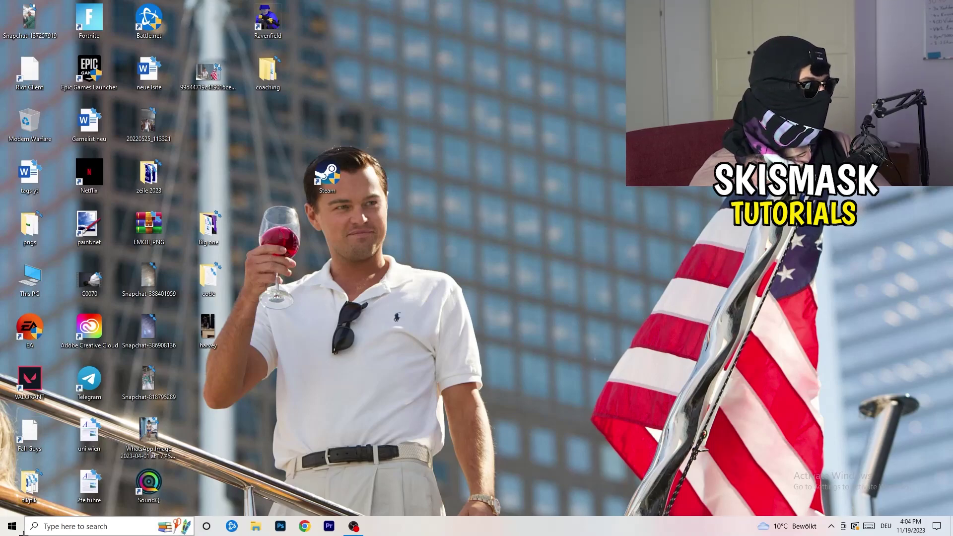
- Open Settings > System to view the two-monitor Display arrangement
{"action": "left_click", "coordinate": [7, 532]}
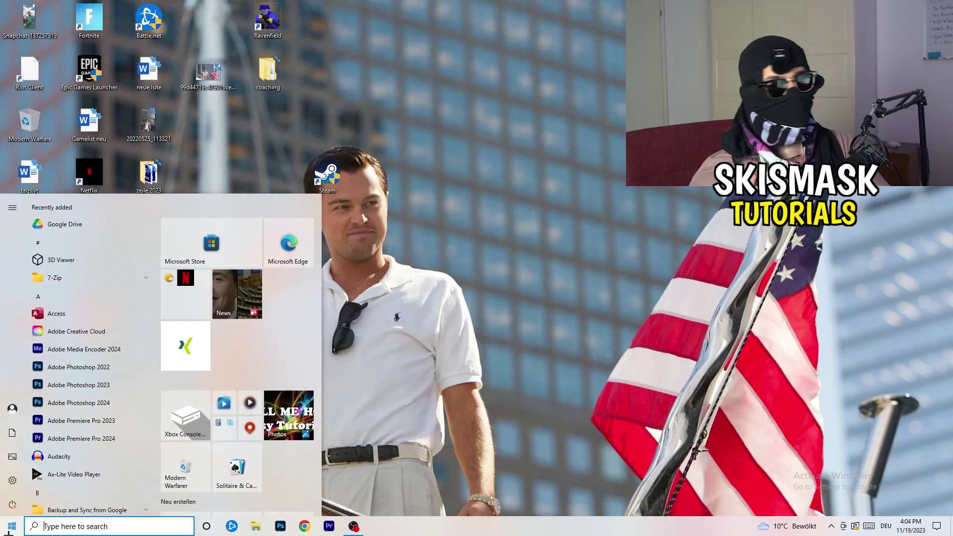
{"action": "left_click", "coordinate": [10, 482]}
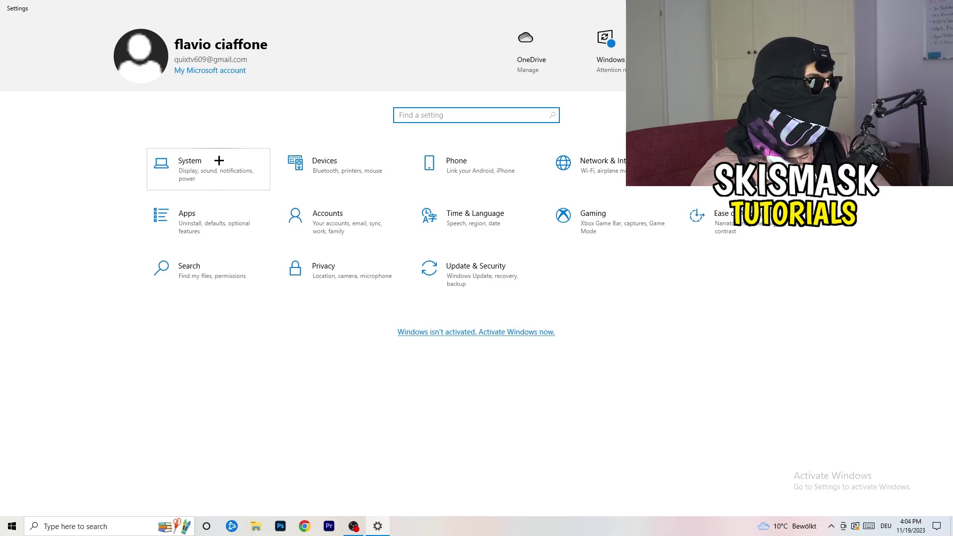
{"action": "left_click", "coordinate": [219, 160]}
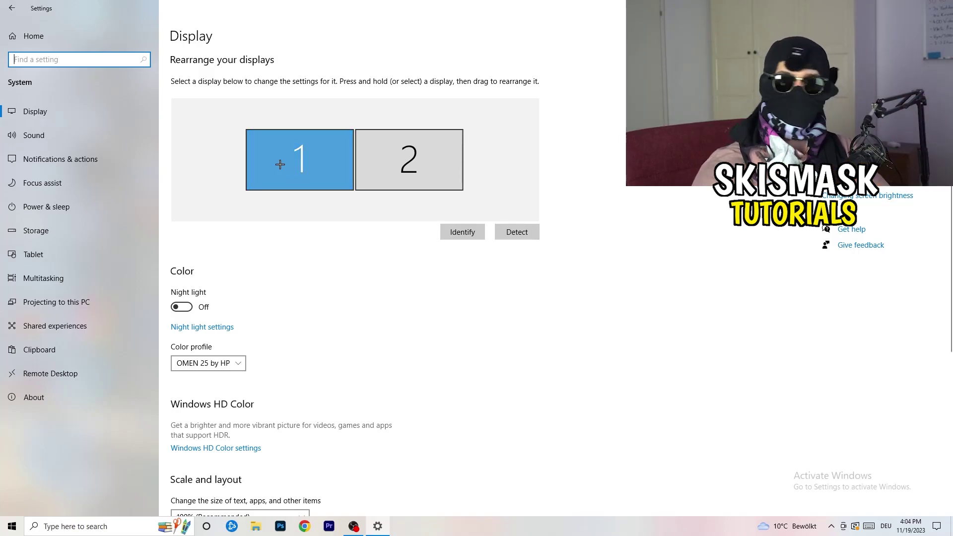
{"action": "scroll", "coordinate": [378, 179], "scroll_direction": "down", "scroll_amount": 5}
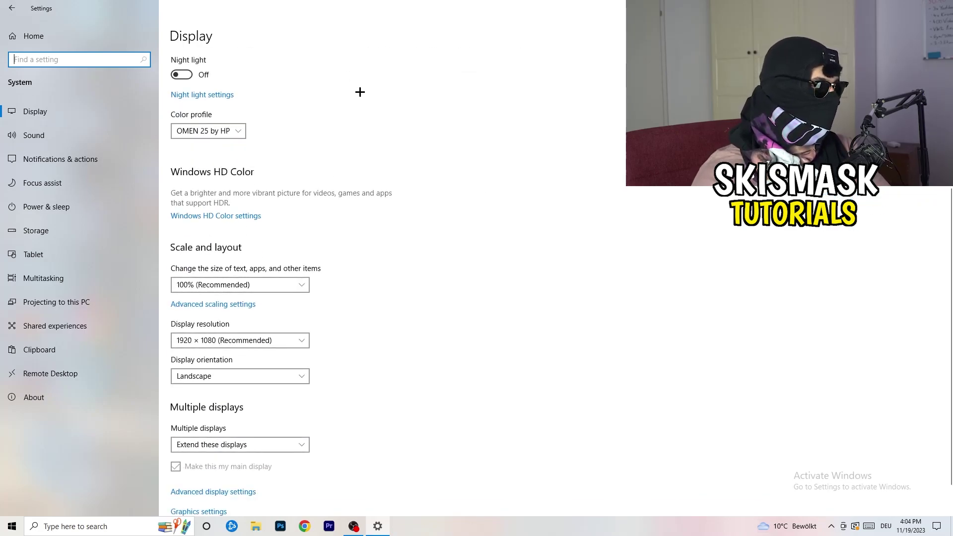
{"action": "left_click", "coordinate": [268, 287]}
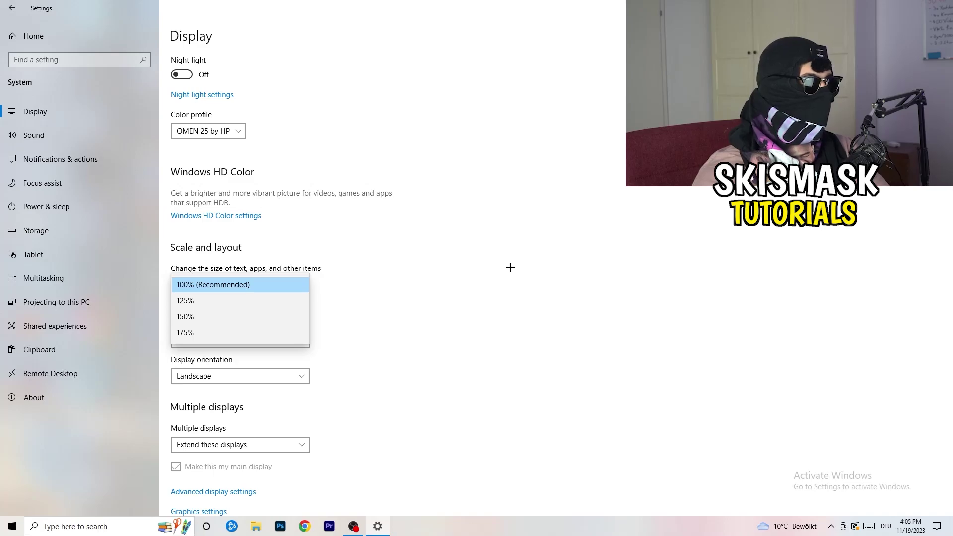
{"action": "left_click", "coordinate": [497, 263]}
{"action": "scroll", "coordinate": [404, 272], "scroll_direction": "down", "scroll_amount": 1}
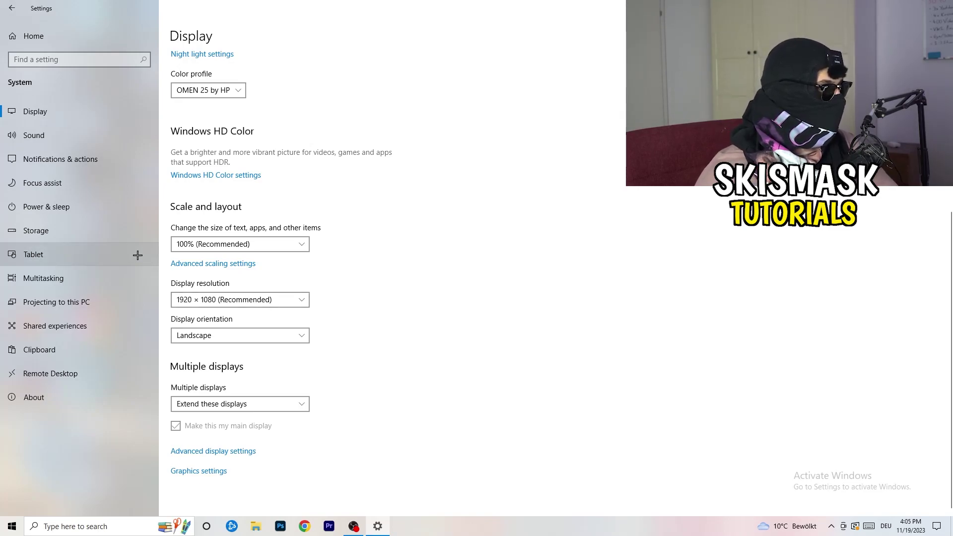
- On Power & sleep, review the additional power plans, then close Power Options
{"action": "left_click", "coordinate": [62, 207]}
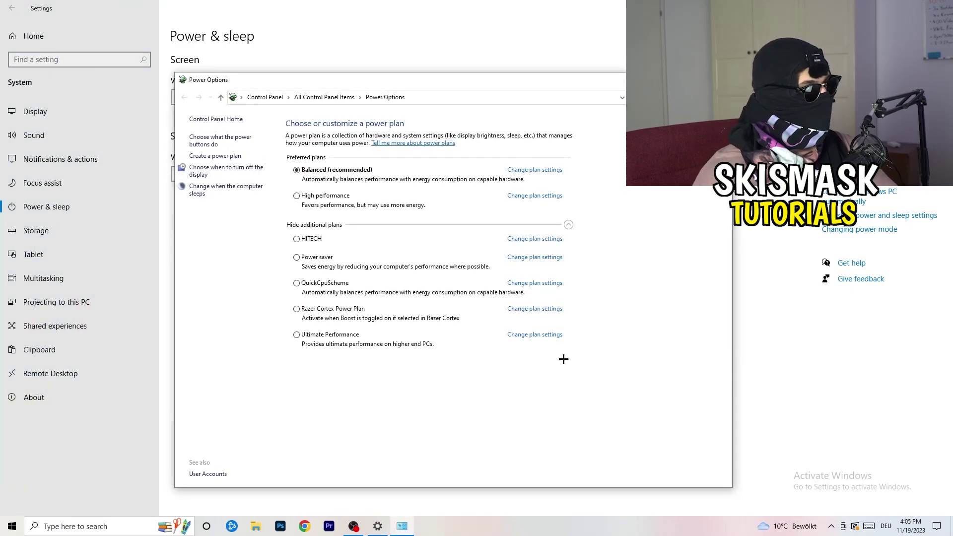
{"action": "left_click", "coordinate": [569, 226]}
{"action": "left_click", "coordinate": [568, 226]}
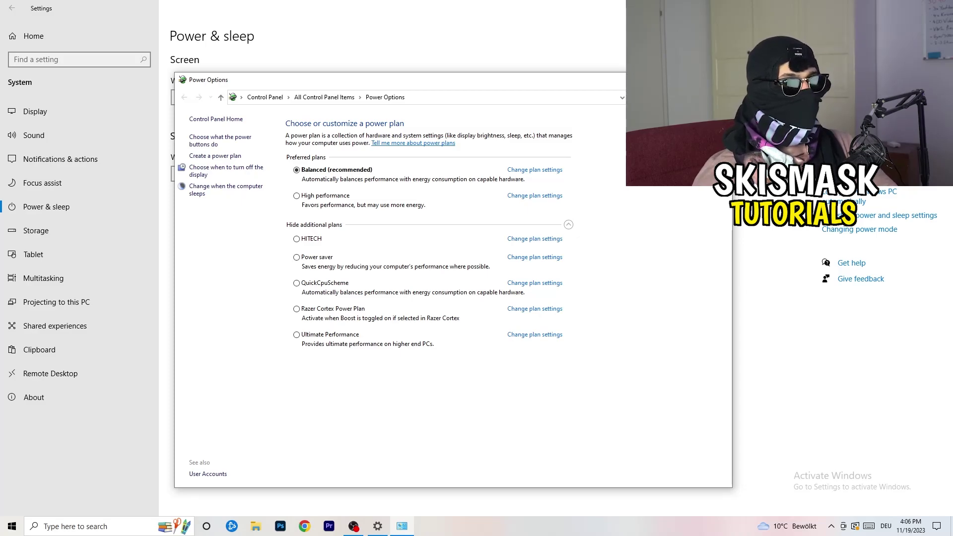
{"action": "left_click", "coordinate": [720, 80]}
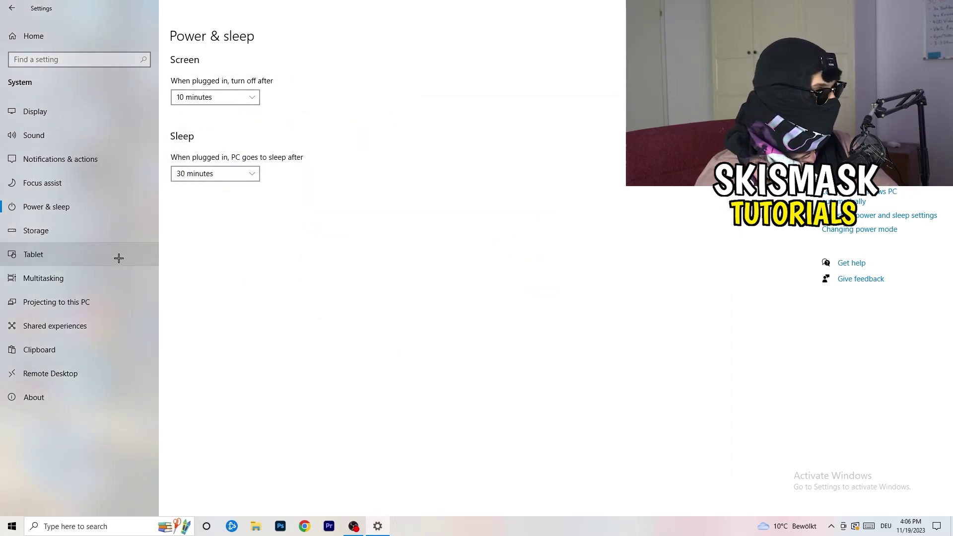
- Set Storage Sense to run every week and delete unused temporary files
{"action": "left_click", "coordinate": [66, 237]}
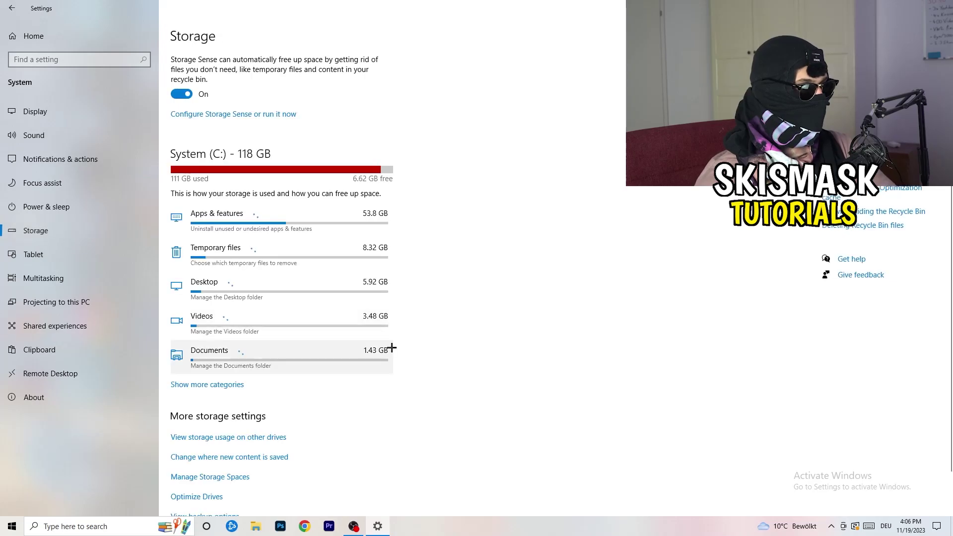
{"action": "left_click", "coordinate": [239, 115]}
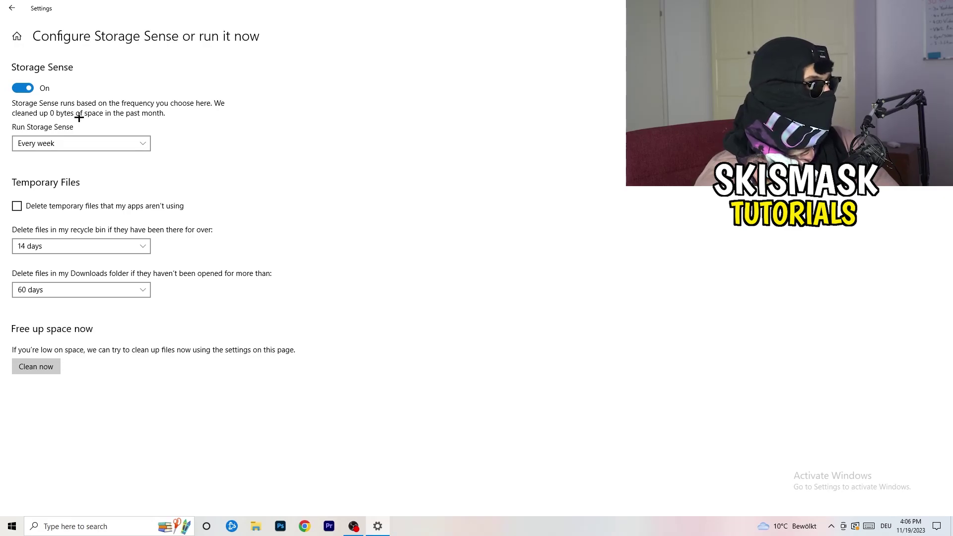
{"action": "left_click", "coordinate": [80, 143]}
{"action": "left_click", "coordinate": [297, 148]}
{"action": "left_click", "coordinate": [58, 207]}
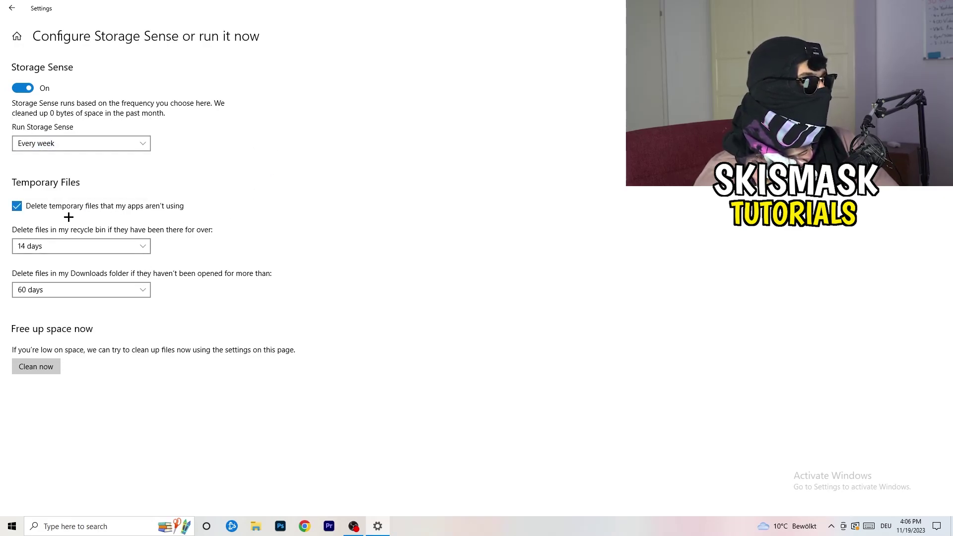
- Keep recycle bin cleanup at 14 days and Downloads cleanup at 60 days
{"action": "left_click", "coordinate": [72, 247]}
{"action": "left_click", "coordinate": [328, 196]}
{"action": "left_click", "coordinate": [136, 240]}
{"action": "left_click", "coordinate": [426, 174]}
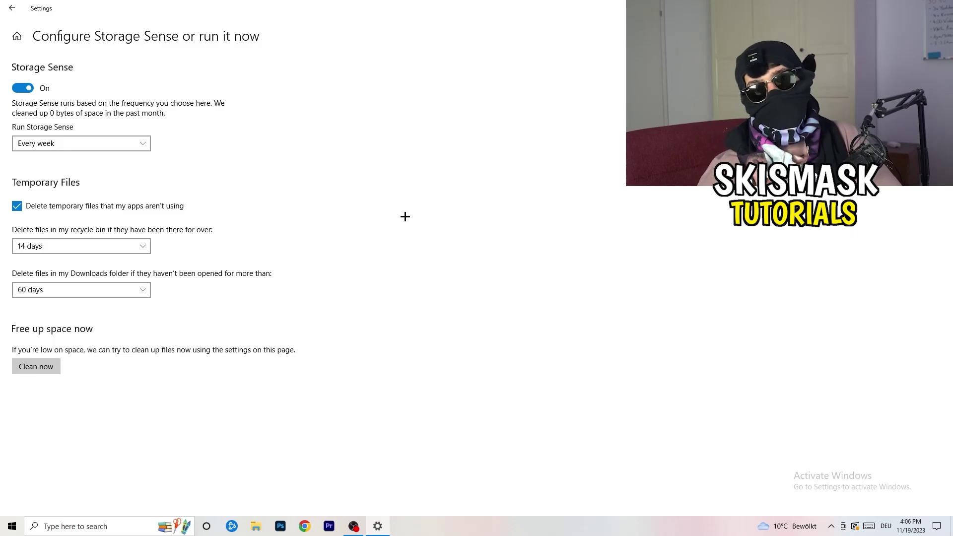
{"action": "left_click", "coordinate": [87, 290]}
{"action": "left_click", "coordinate": [374, 226]}
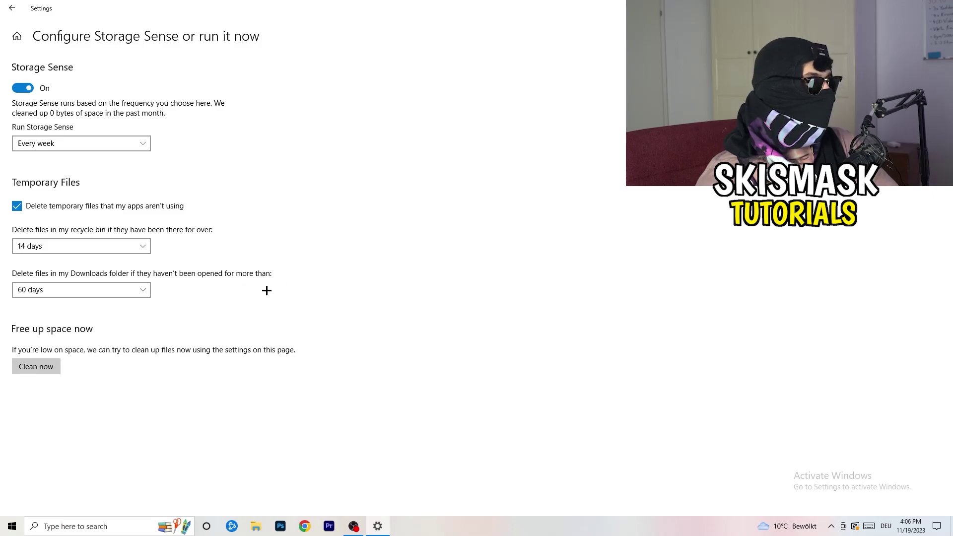
{"action": "left_click", "coordinate": [111, 292]}
{"action": "left_click", "coordinate": [468, 242]}
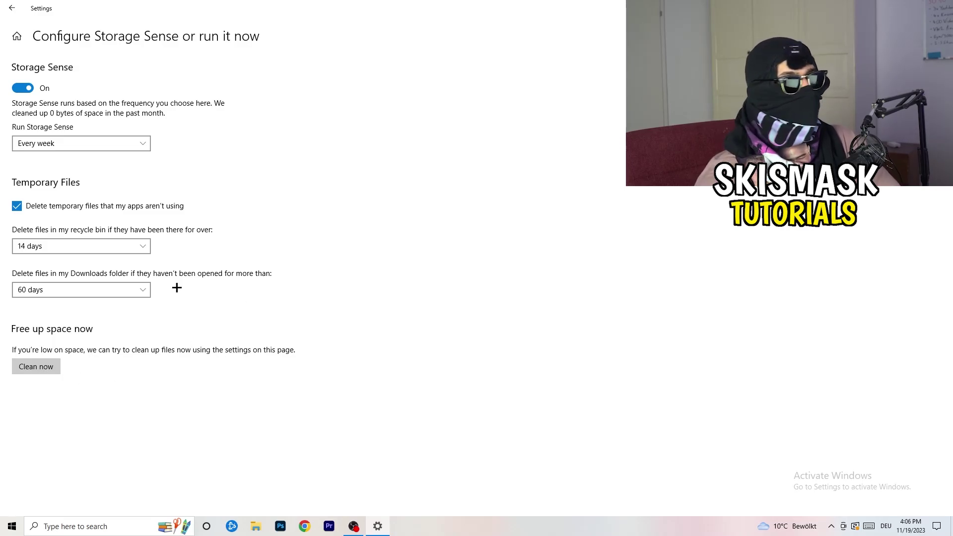
- Return to Settings Home, check Windows Update's pending restart, and close Settings
{"action": "left_click", "coordinate": [12, 8]}
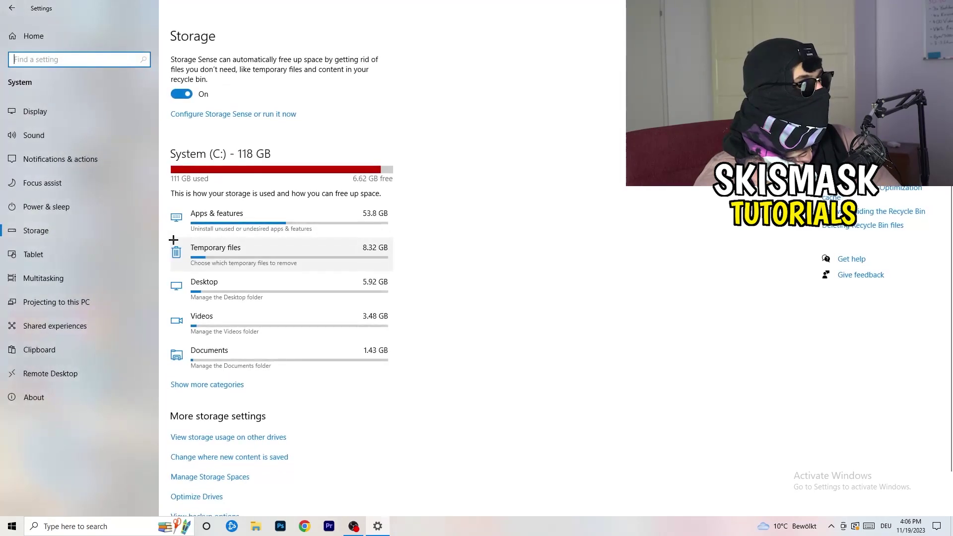
{"action": "left_click", "coordinate": [30, 32]}
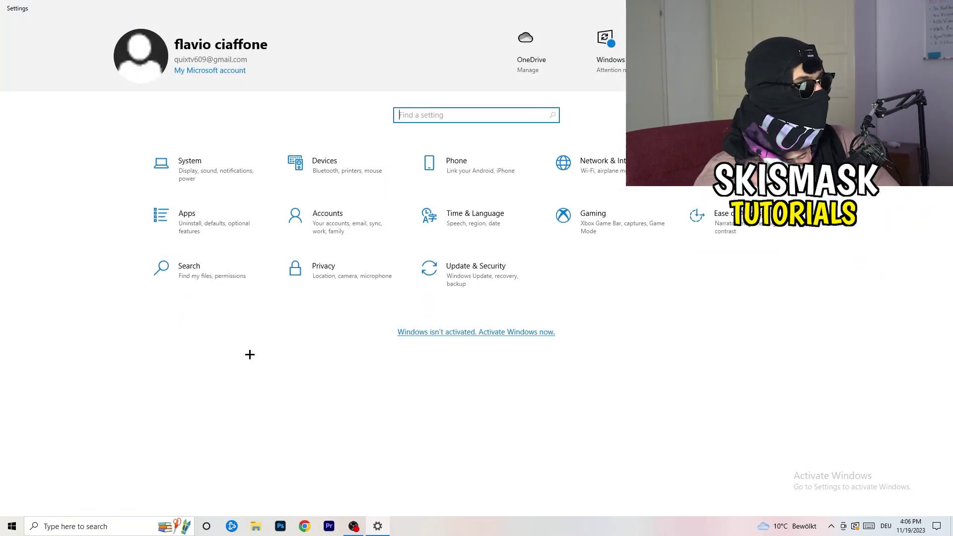
{"action": "left_click", "coordinate": [469, 280]}
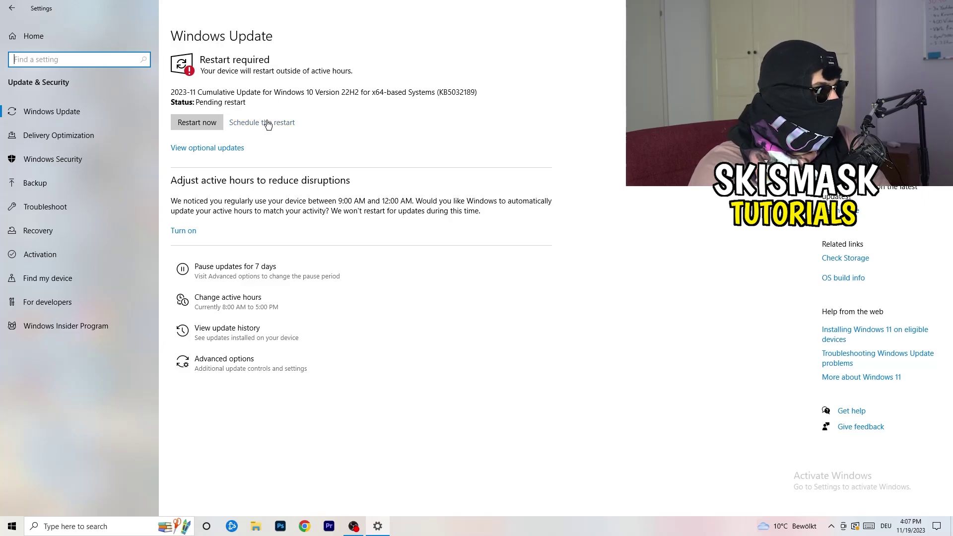
{"action": "key", "text": "alt+F4"}
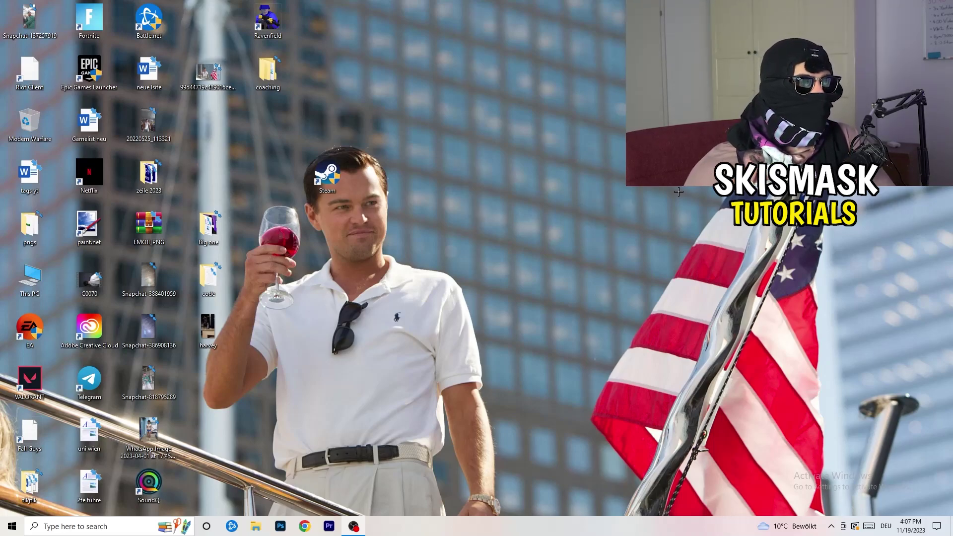
- Launch NVIDIA Control Panel from the desktop menu, showing 1920 × 1080 native at 60Hz
{"action": "right_click", "coordinate": [577, 209]}
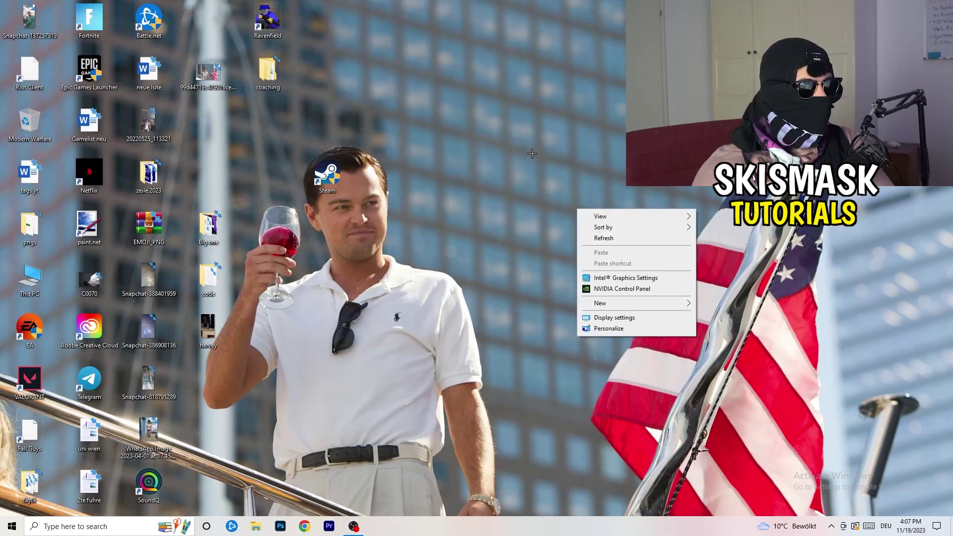
{"action": "left_click", "coordinate": [635, 290]}
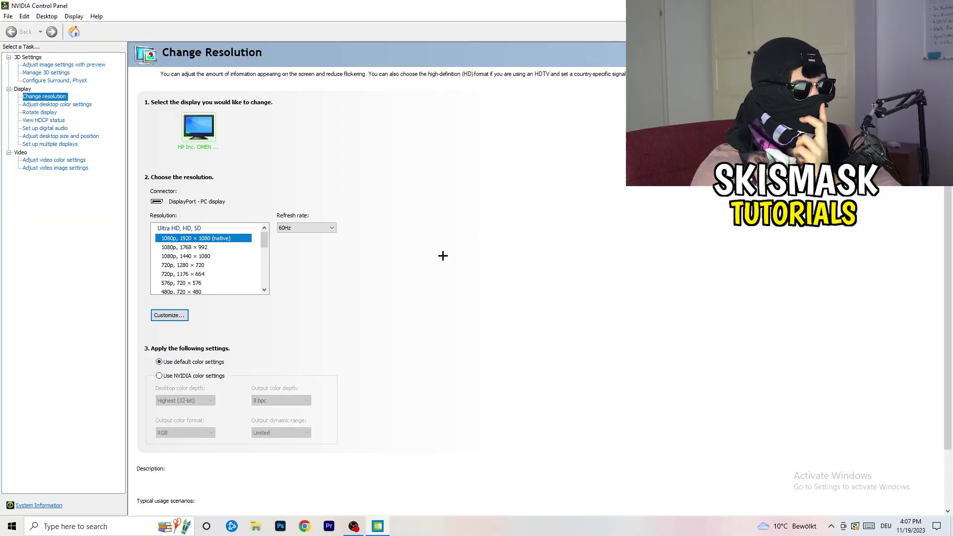
{"action": "mouse_move", "coordinate": [252, 250]}
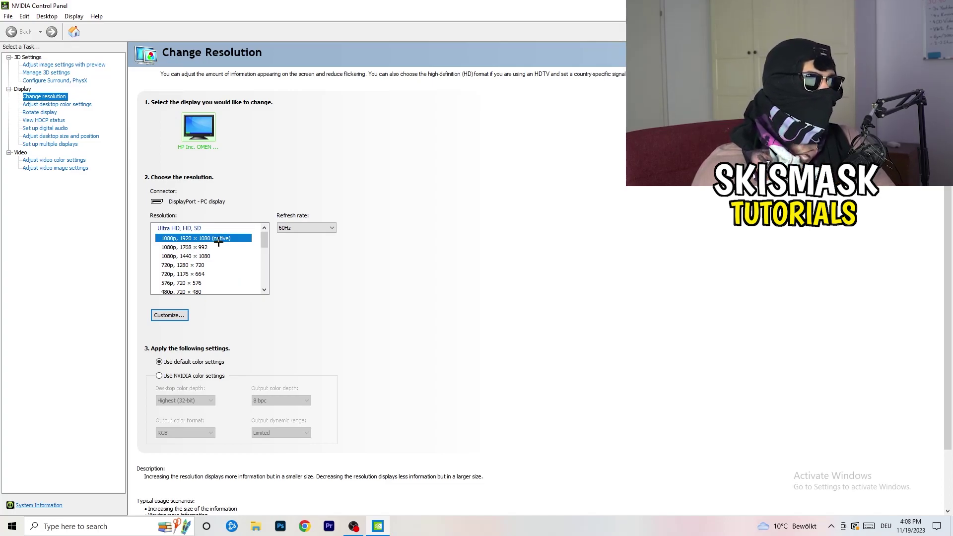
- View the 3D Adjust image settings with preview page, then close NVIDIA Control Panel
{"action": "left_click", "coordinate": [52, 66]}
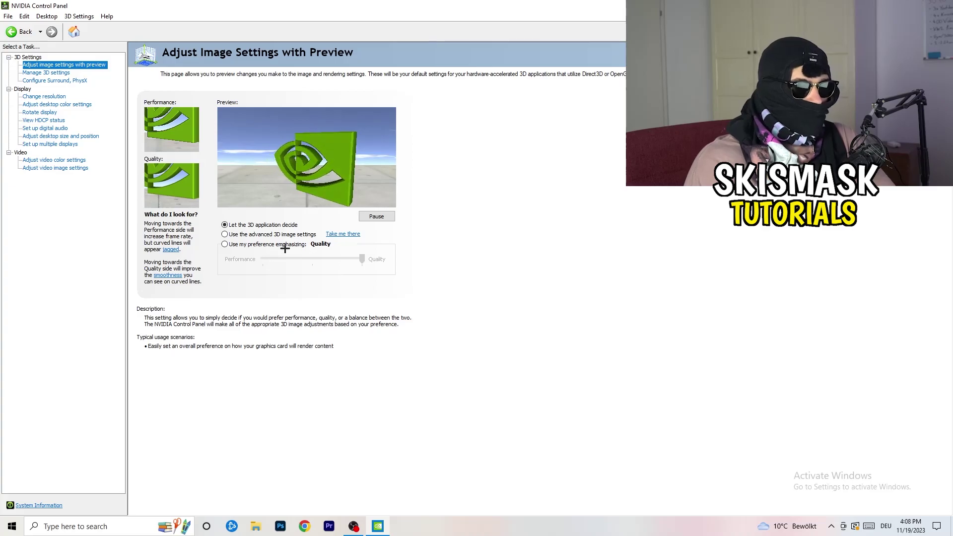
{"action": "key", "text": "alt+F4"}
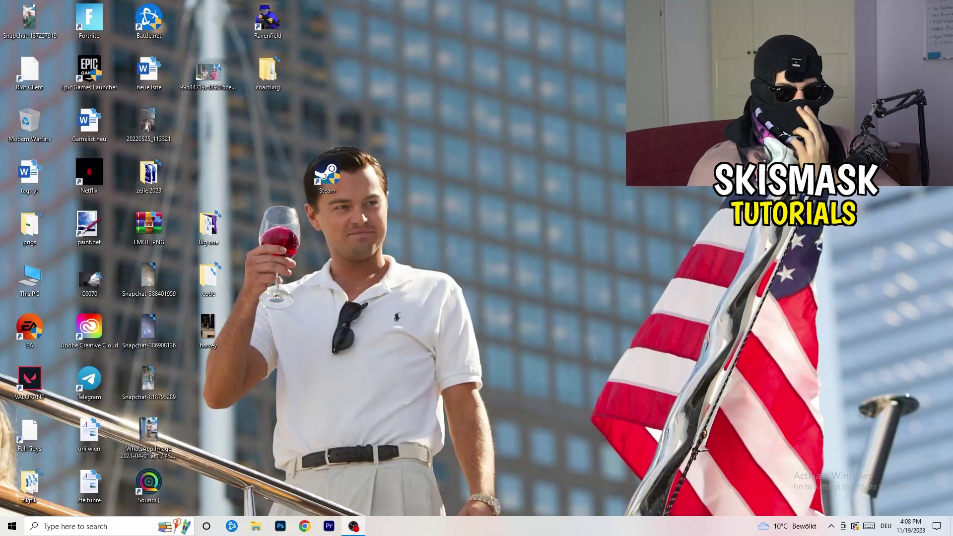